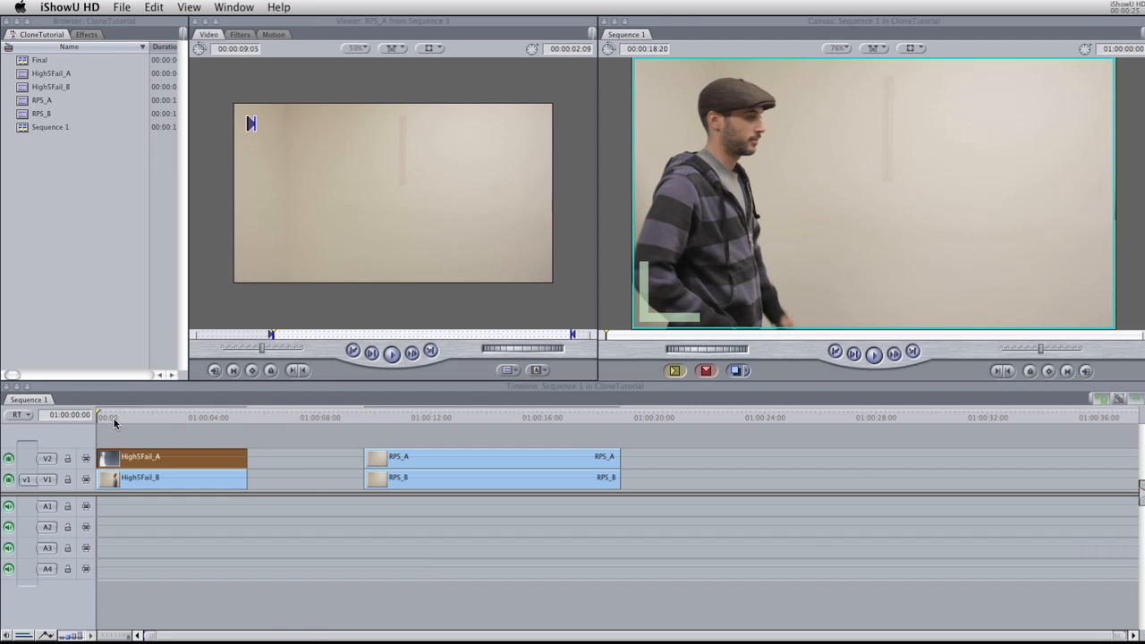
# Step: Toggle the visibility of track V2 at the sequence start to compare High5Fail_A with High5Fail_B beneath it
pyautogui.moveTo(100, 417)
pyautogui.mouseDown()
pyautogui.moveTo(201, 411)
pyautogui.moveTo(93, 420)
pyautogui.mouseUp()
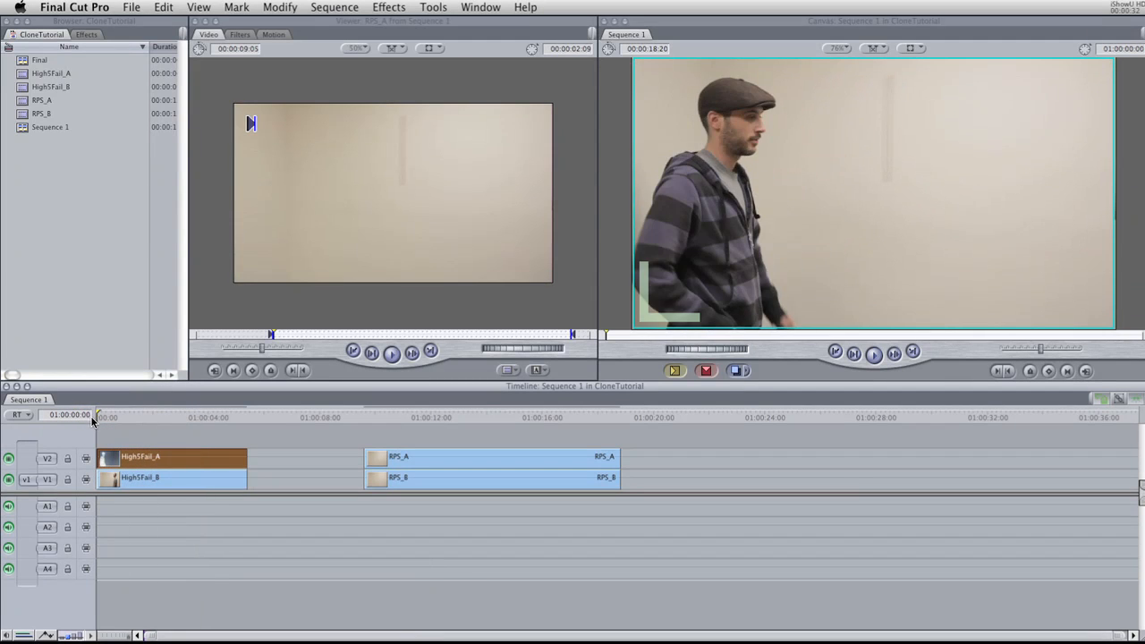
pyautogui.click(10, 459)
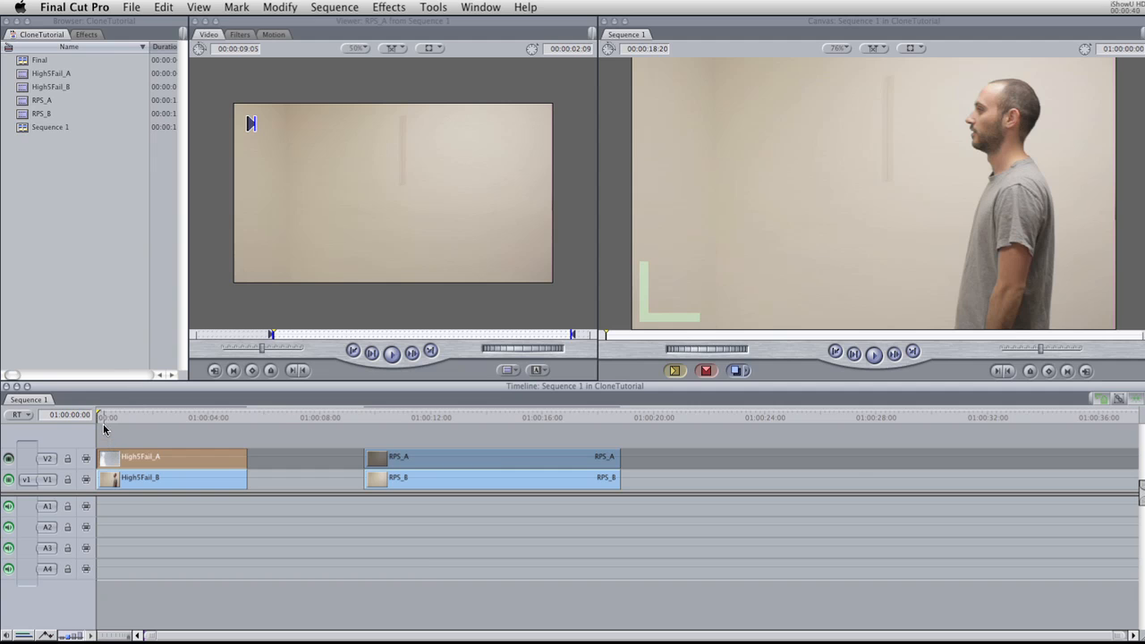
pyautogui.moveTo(104, 416)
pyautogui.mouseDown()
pyautogui.moveTo(220, 423)
pyautogui.moveTo(99, 417)
pyautogui.mouseUp()
pyautogui.click(9, 459)
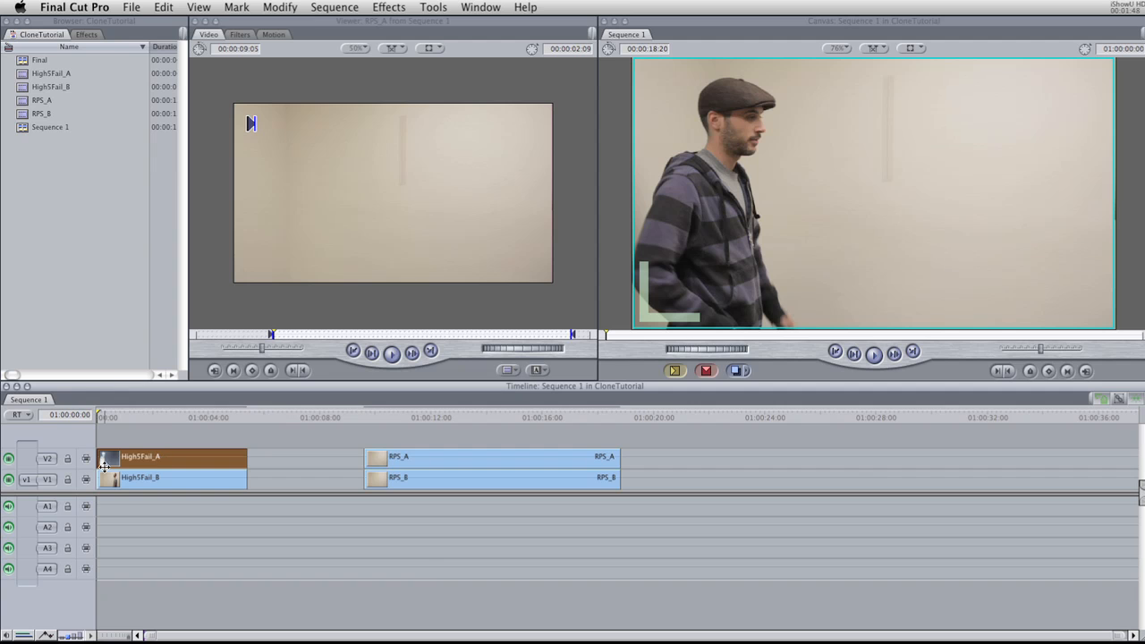
pyautogui.click(8, 458)
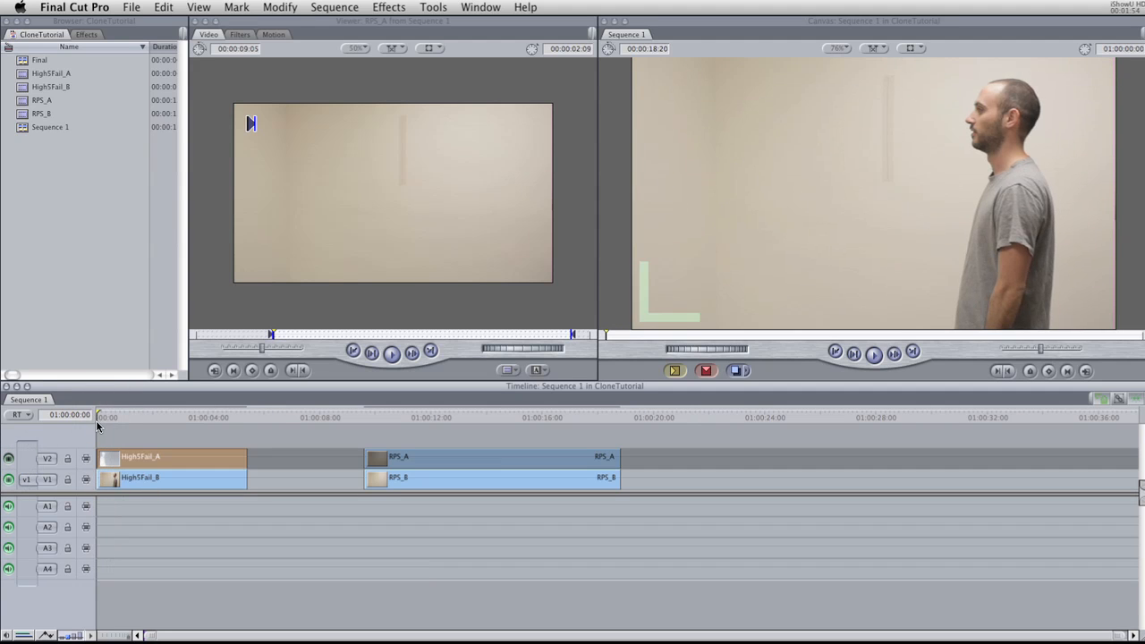
pyautogui.click(8, 458)
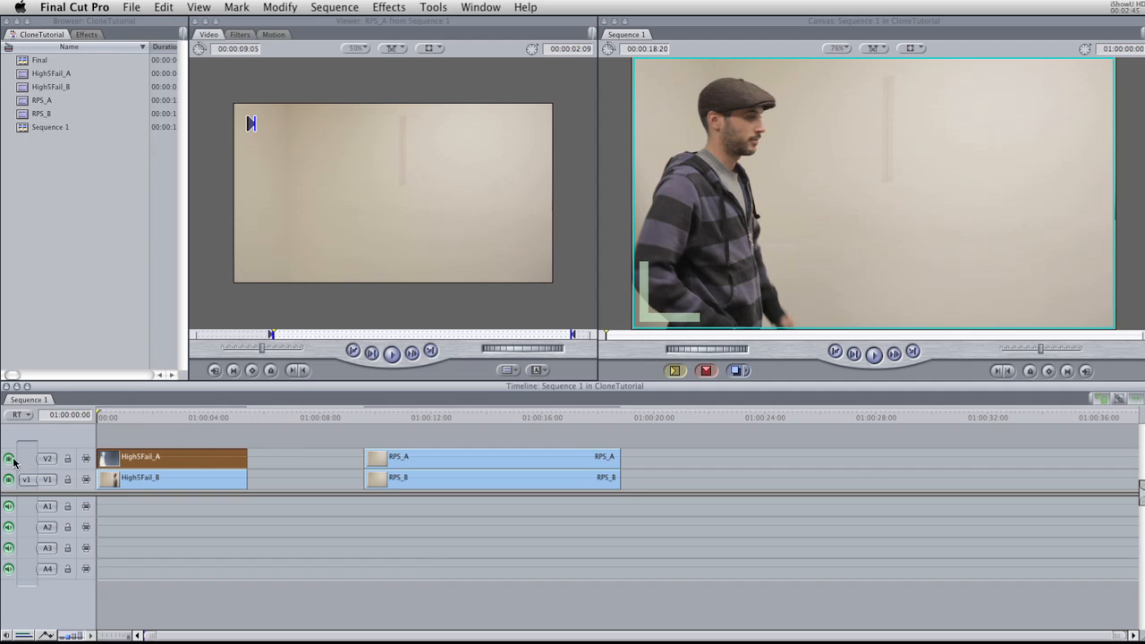
# Step: Crop the right side of High5Fail_A by 47 and set its edge feather to 21
pyautogui.doubleClick(182, 457)
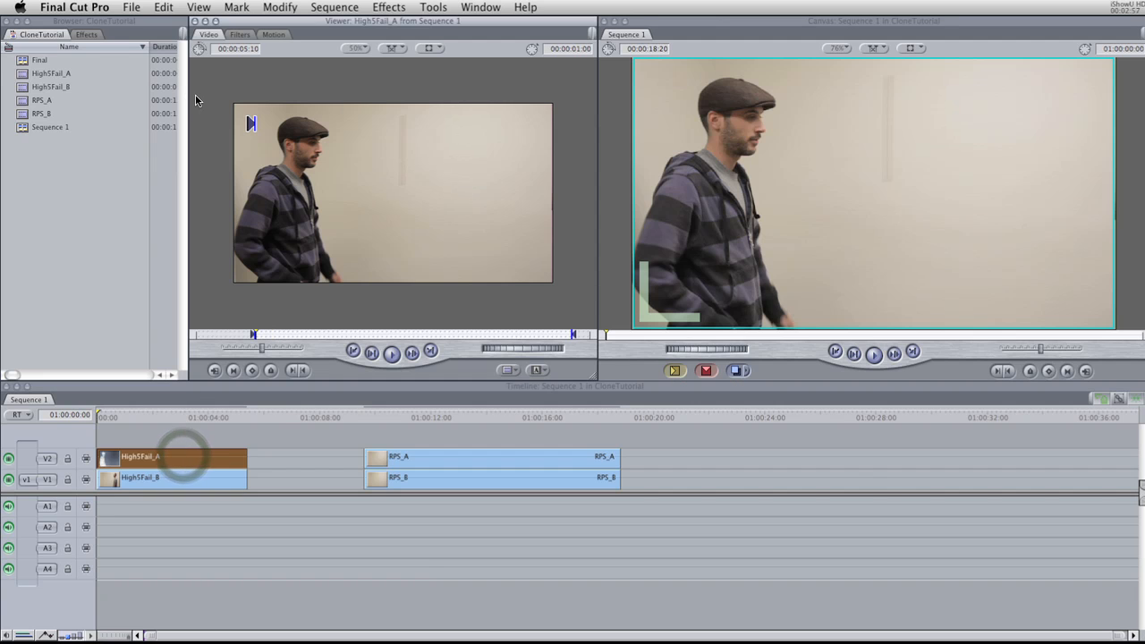
pyautogui.click(281, 35)
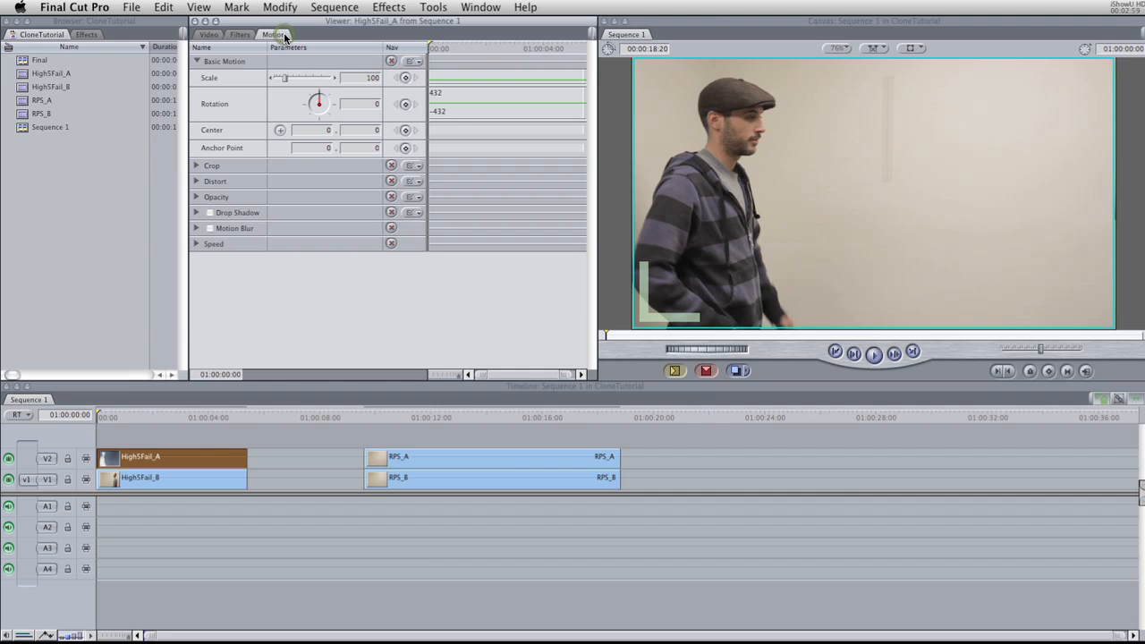
pyautogui.click(197, 166)
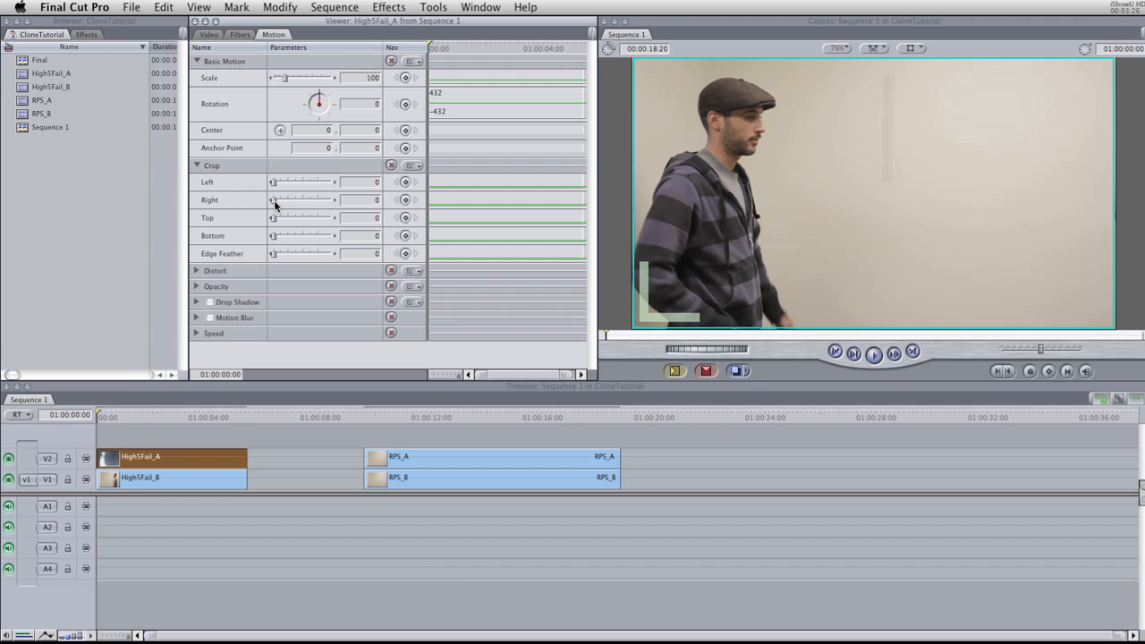
pyautogui.moveTo(275, 205); pyautogui.dragTo(300, 203)
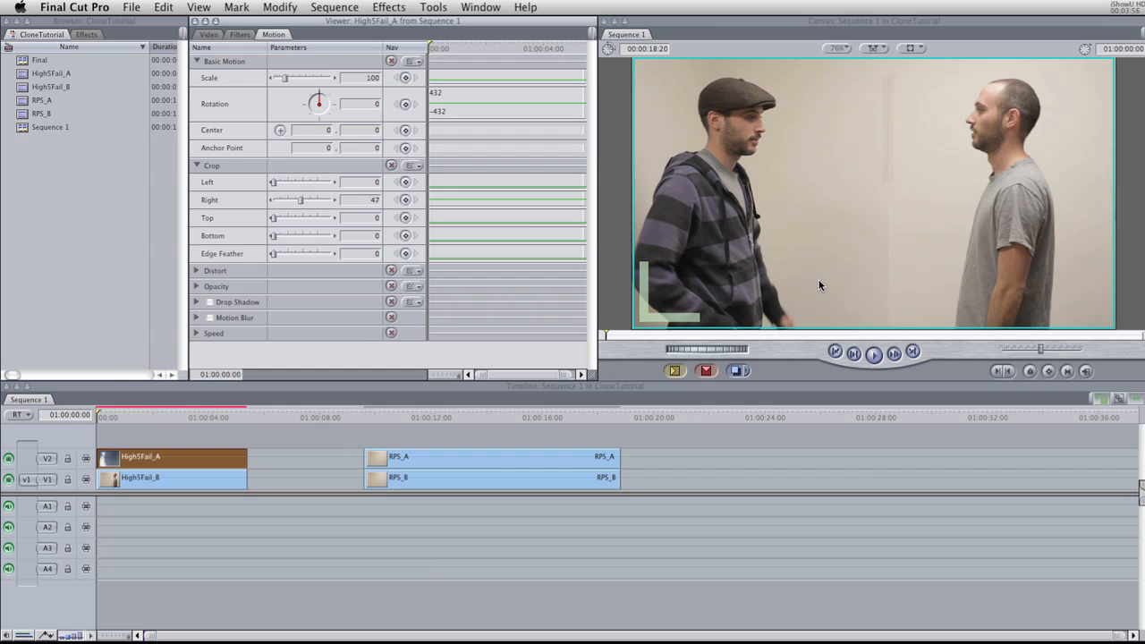
pyautogui.moveTo(275, 256); pyautogui.dragTo(283, 255)
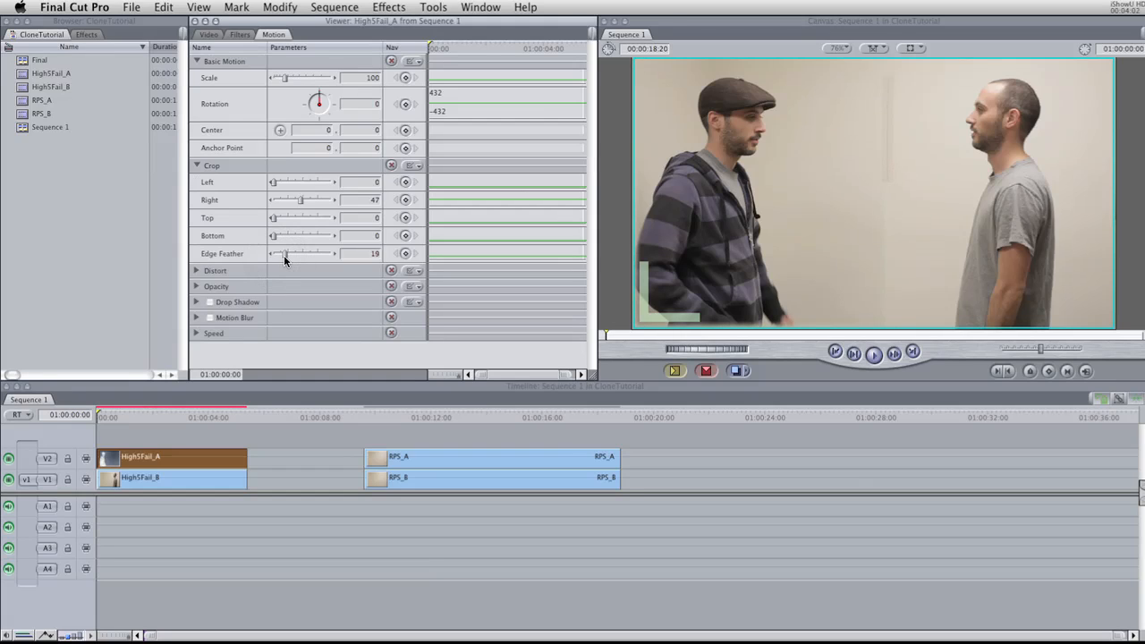
pyautogui.moveTo(283, 255); pyautogui.dragTo(284, 255)
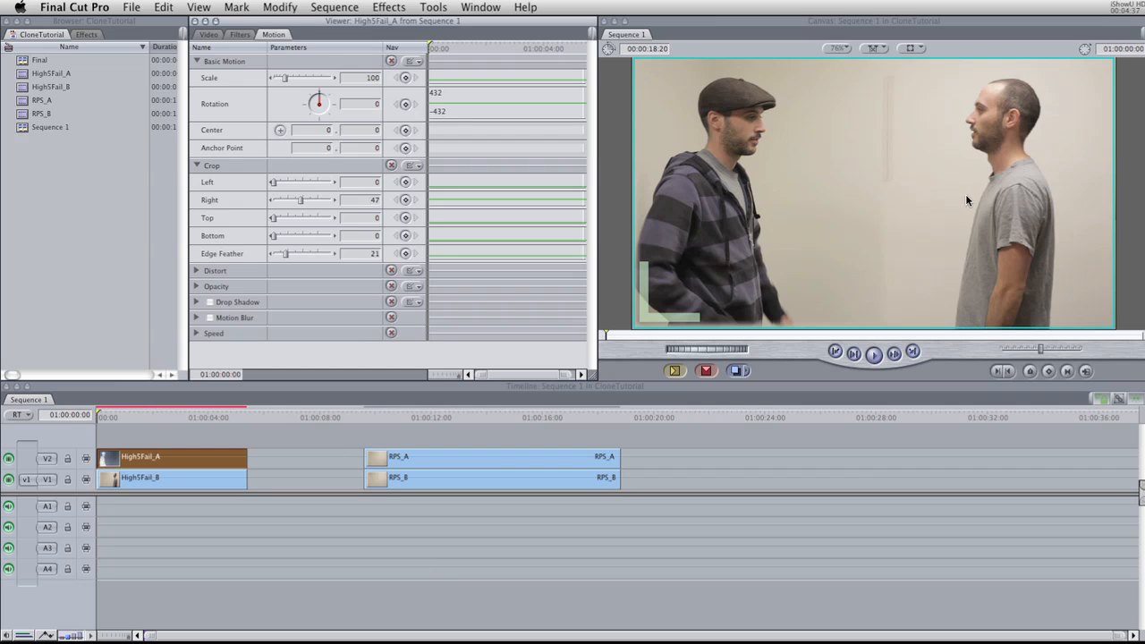
# Step: Render the High5Fail section and play the composite back from the start of the sequence
pyautogui.click(97, 417)
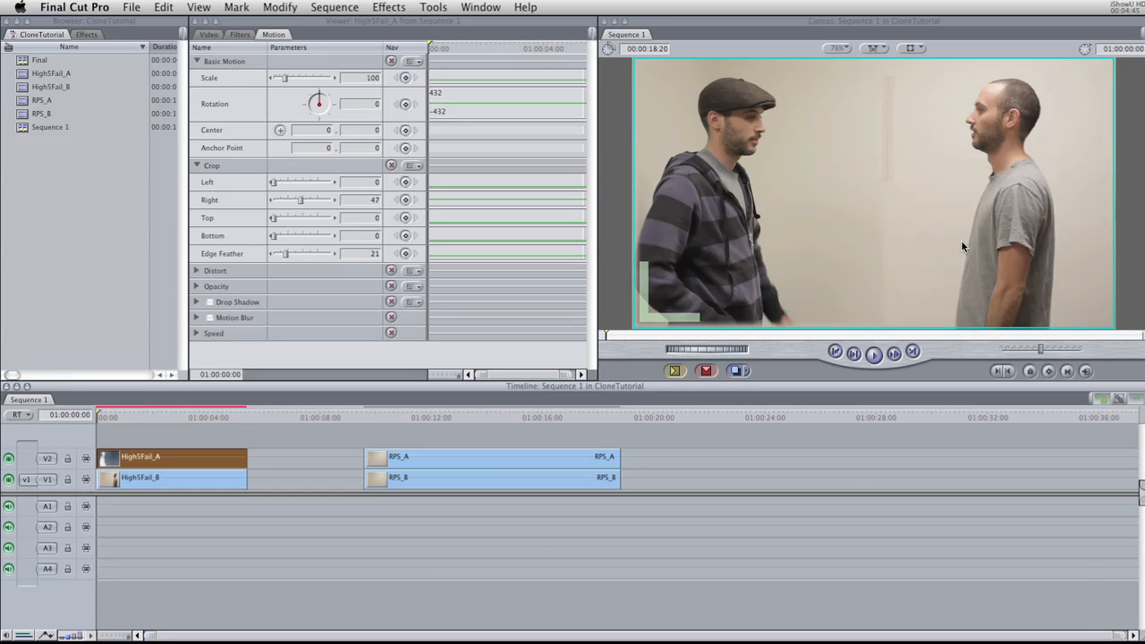
pyautogui.press('super+r')
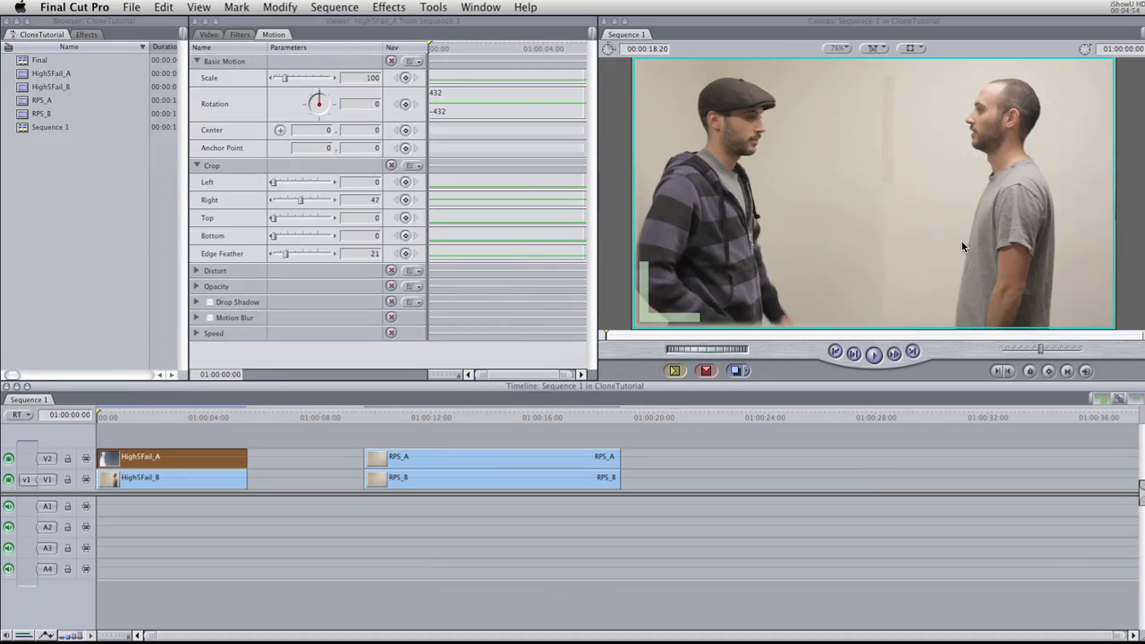
pyautogui.click(97, 413)
pyautogui.press('space')
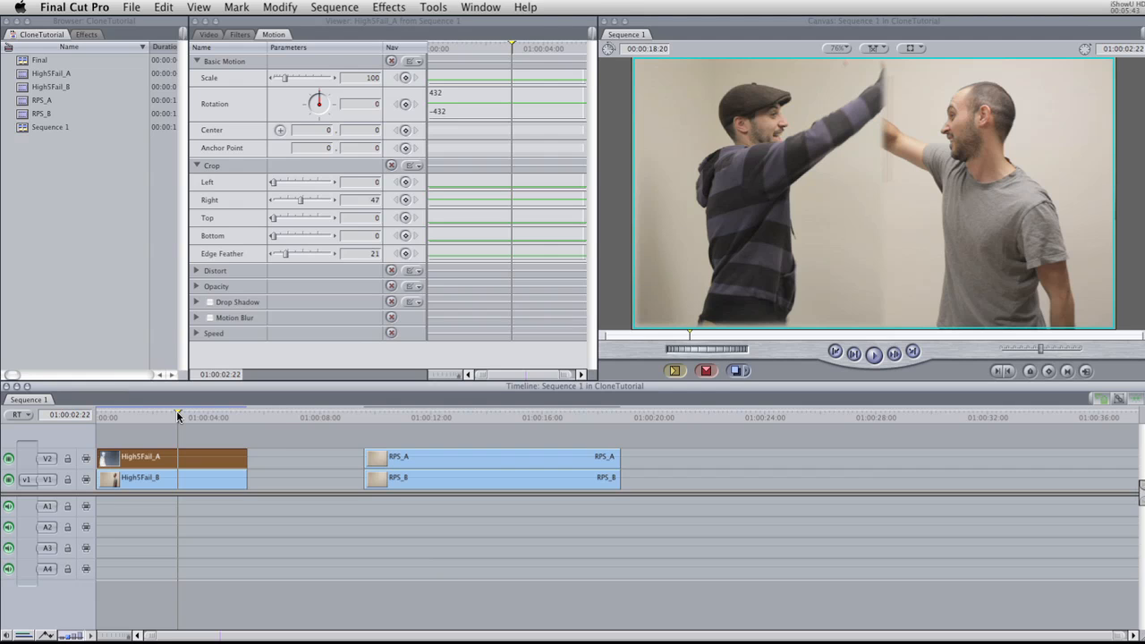
pyautogui.moveTo(178, 417); pyautogui.dragTo(114, 418)
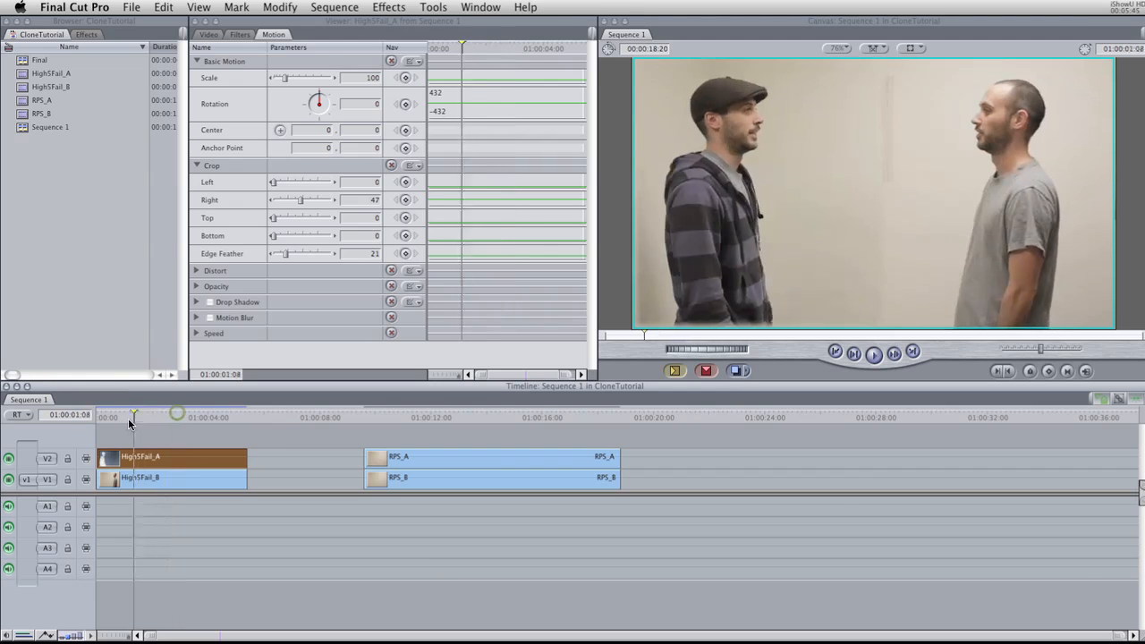
pyautogui.press('space')
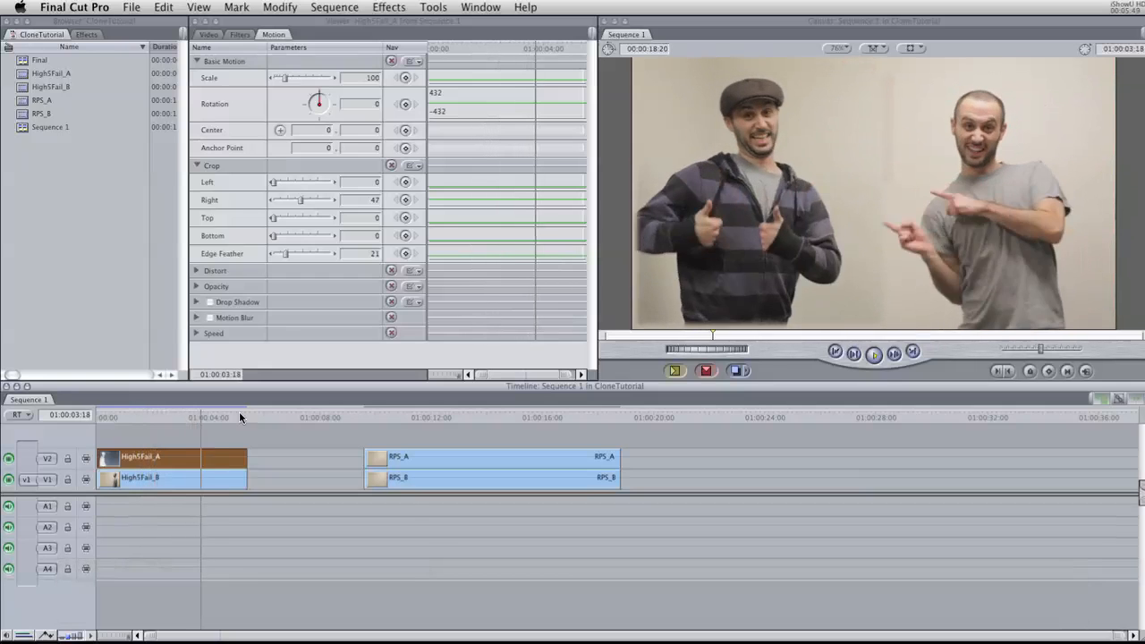
pyautogui.press('space')
# Step: Switch to Finder, play the fail.mp3 preview and close it
pyautogui.press('super+Tab')
pyautogui.press('space')
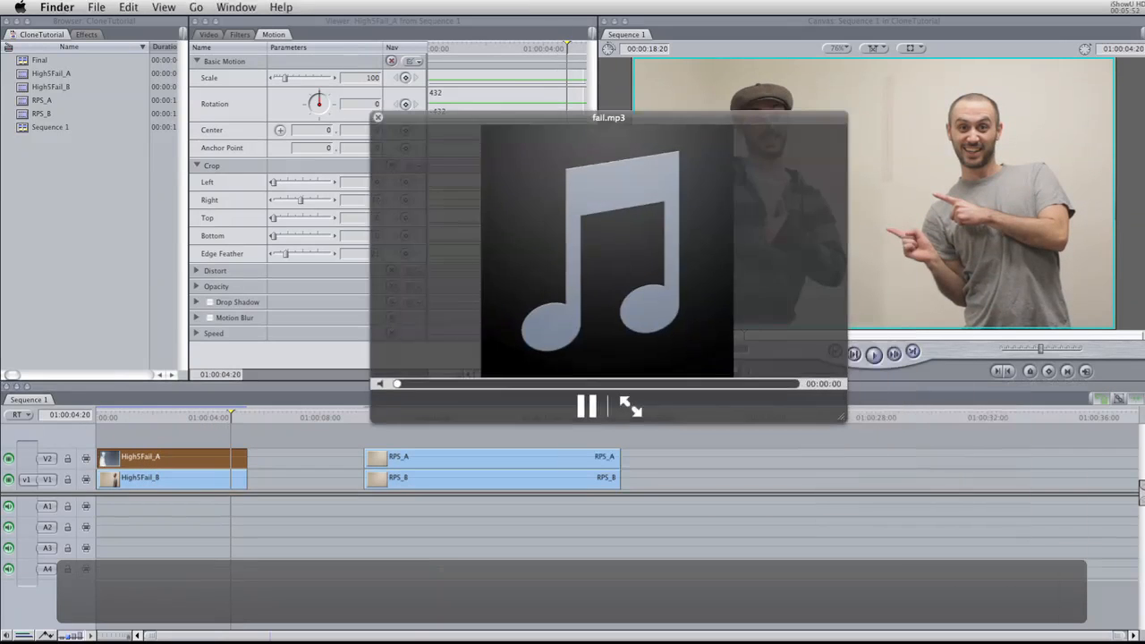
pyautogui.click(377, 119)
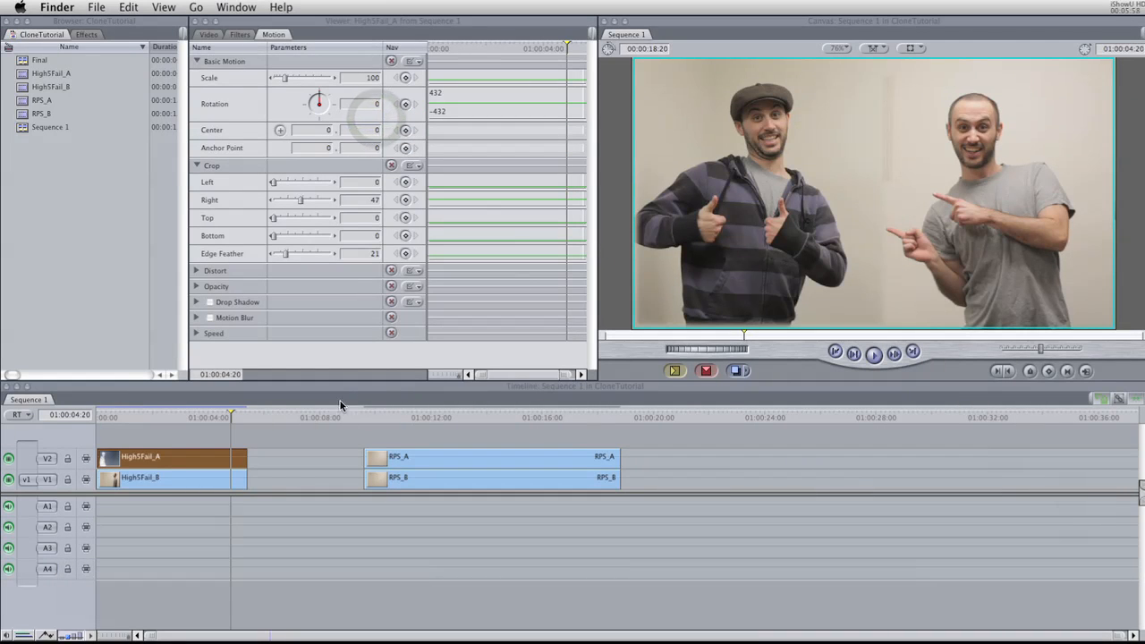
# Step: Back in Final Cut Pro, play the opening of the RPS clips and park the playhead at 01:00:11:00
pyautogui.click(366, 410)
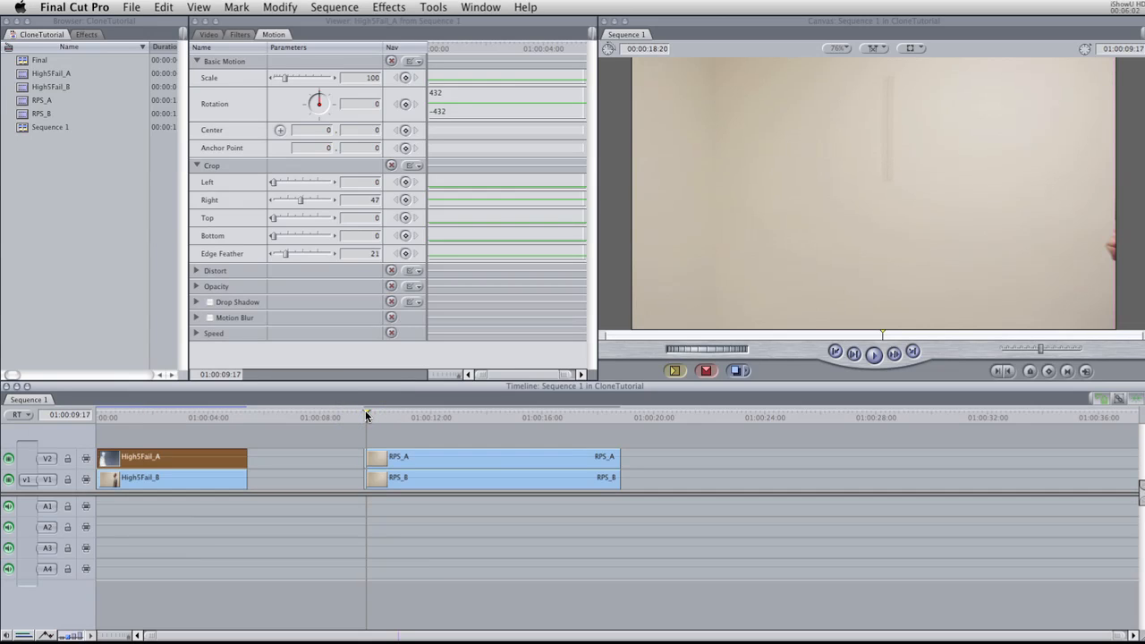
pyautogui.moveTo(365, 414); pyautogui.dragTo(363, 414)
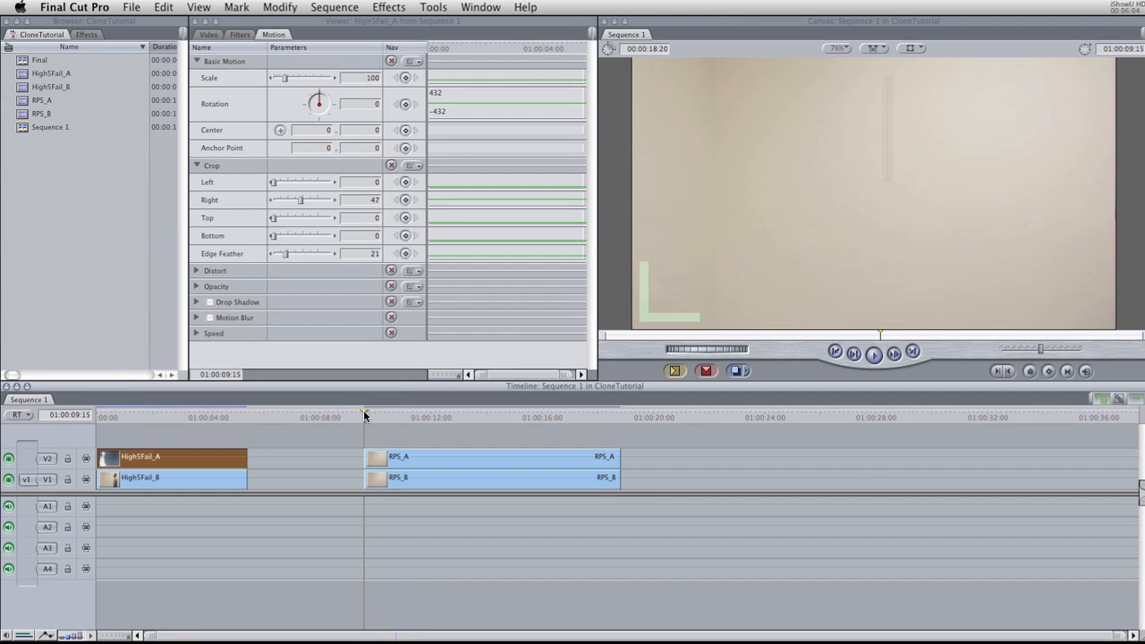
pyautogui.press('space')
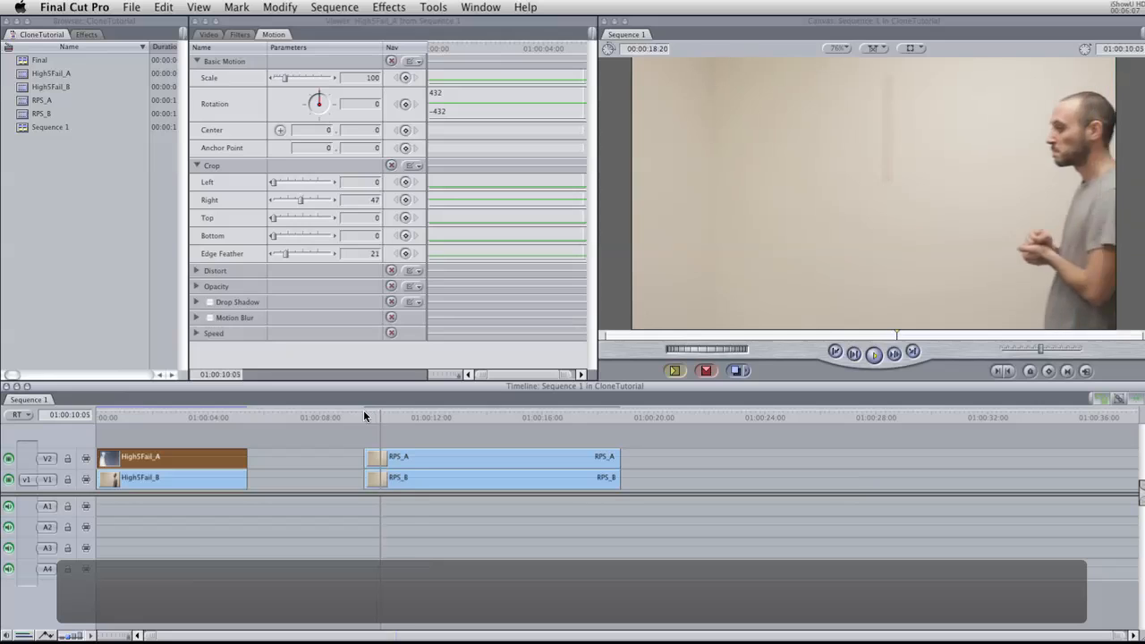
pyautogui.moveTo(413, 411); pyautogui.dragTo(371, 411)
pyautogui.press('space')
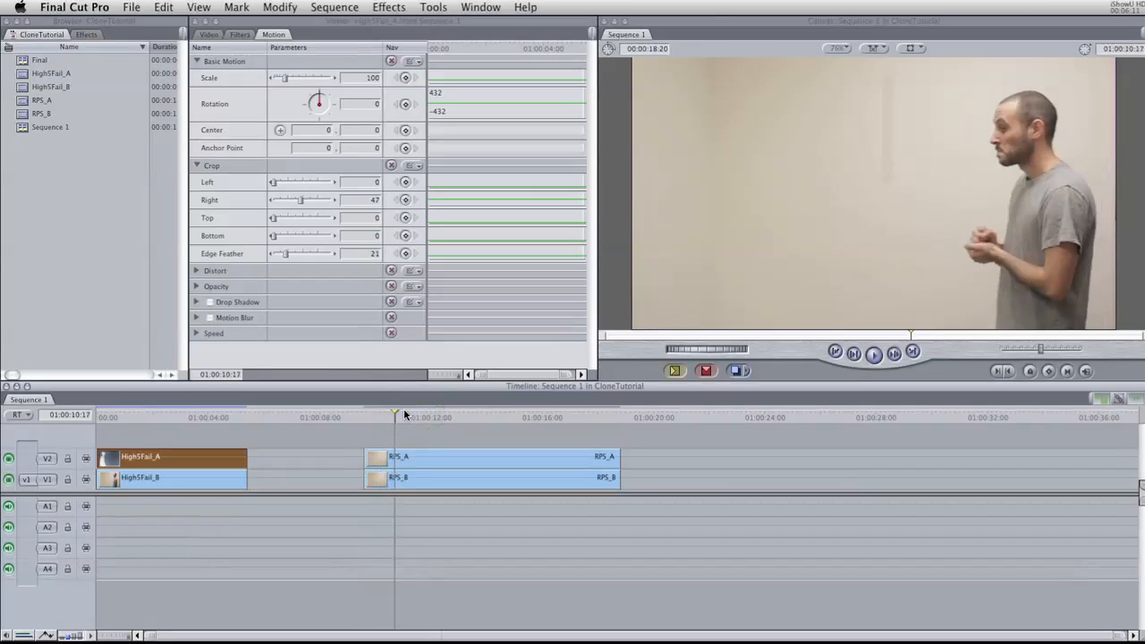
pyautogui.click(404, 417)
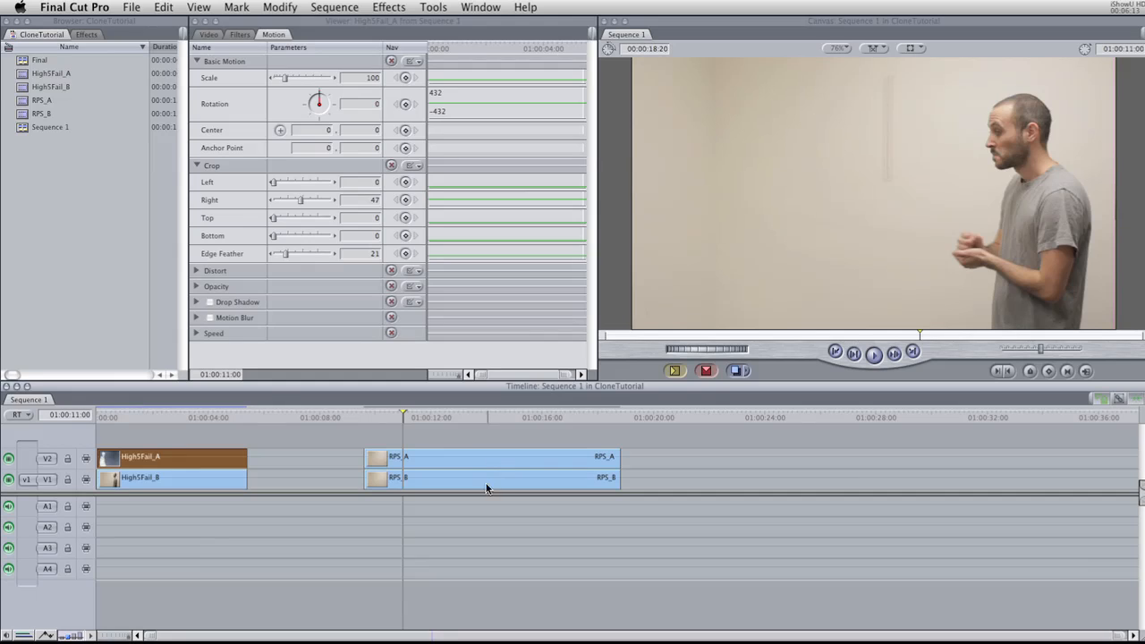
# Step: Crop the left side of RPS_A by 53 and set its edge feather to 17
pyautogui.doubleClick(463, 453)
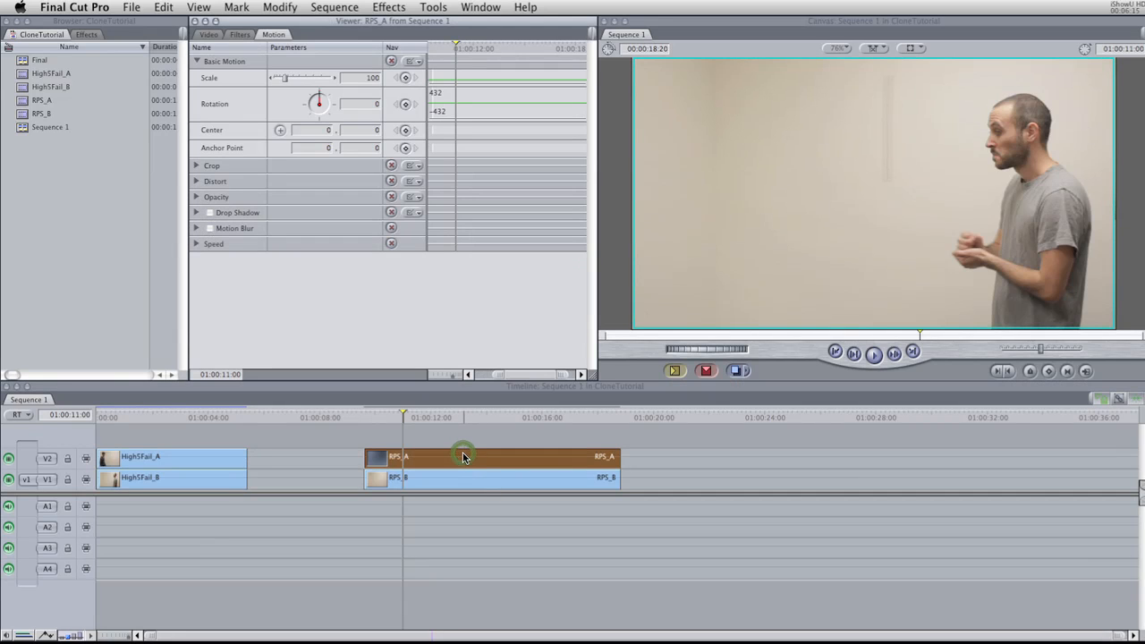
pyautogui.doubleClick(540, 455)
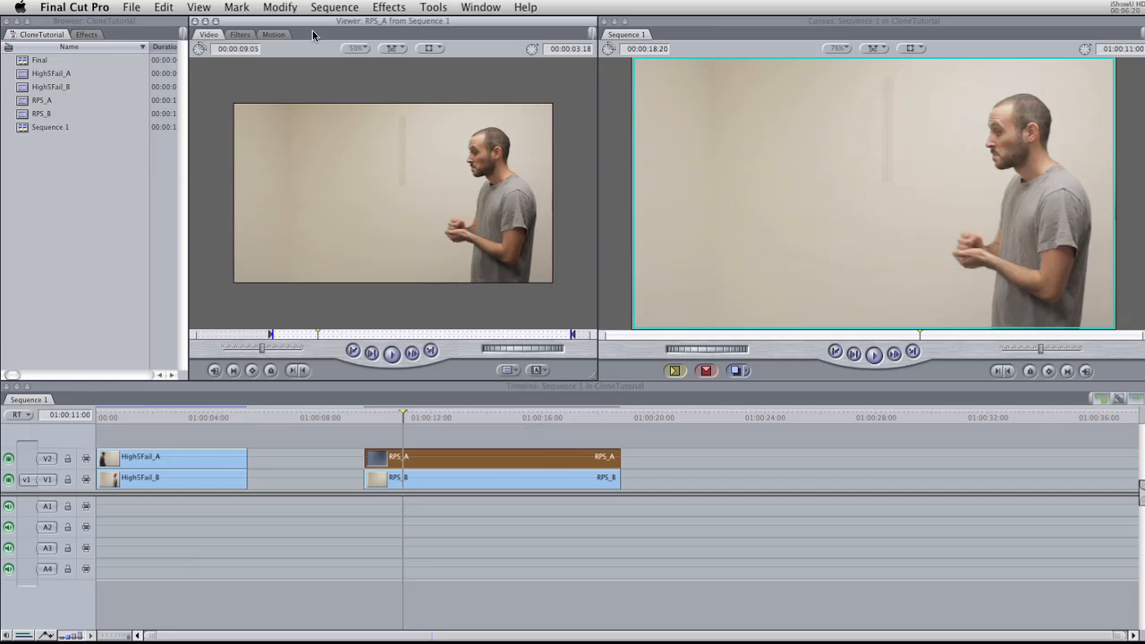
pyautogui.click(275, 35)
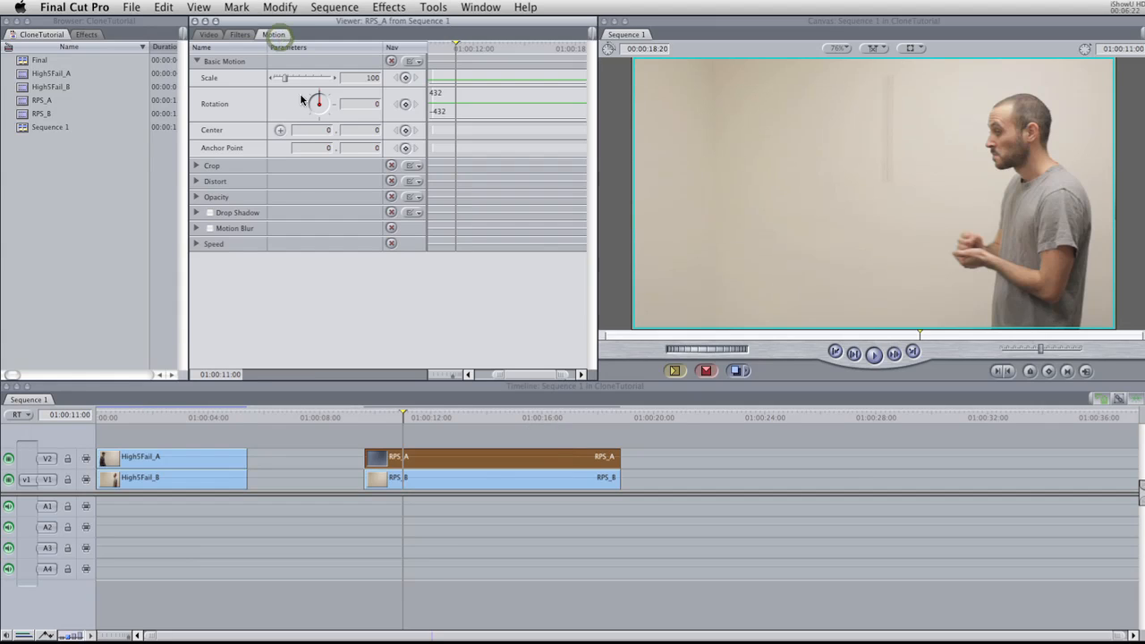
pyautogui.click(197, 166)
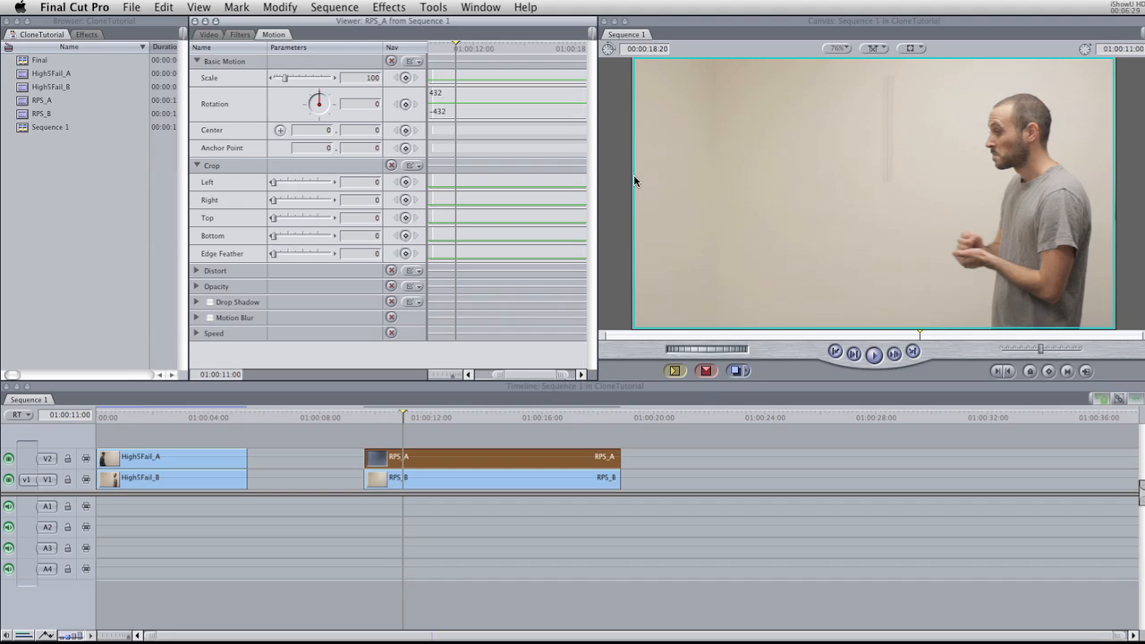
pyautogui.click(279, 183)
pyautogui.moveTo(281, 186); pyautogui.dragTo(304, 186)
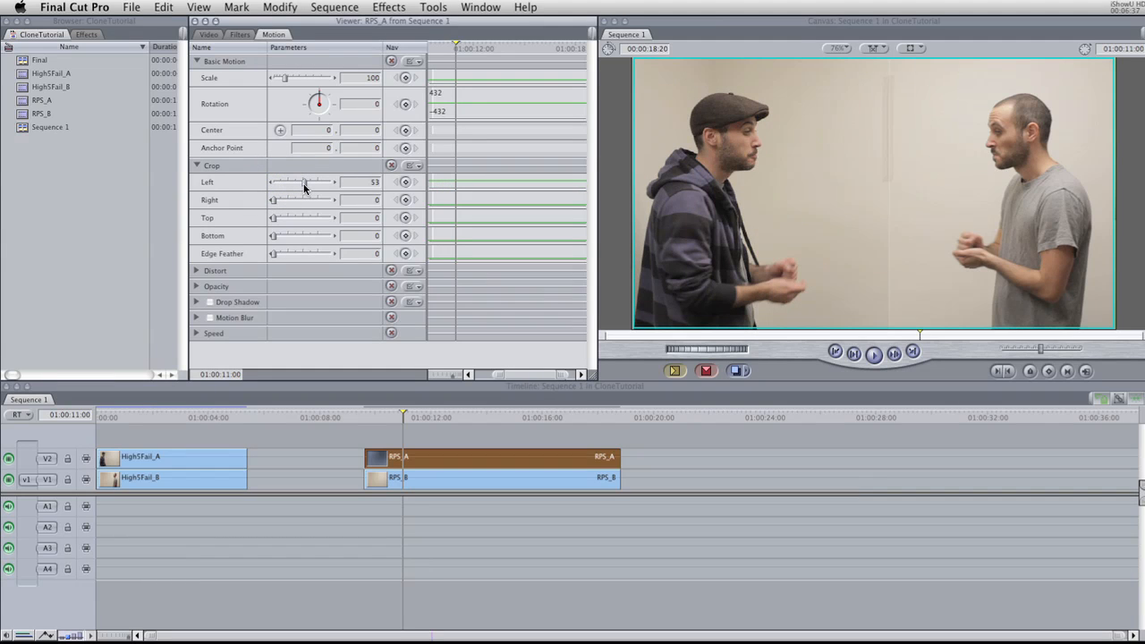
pyautogui.click(336, 257)
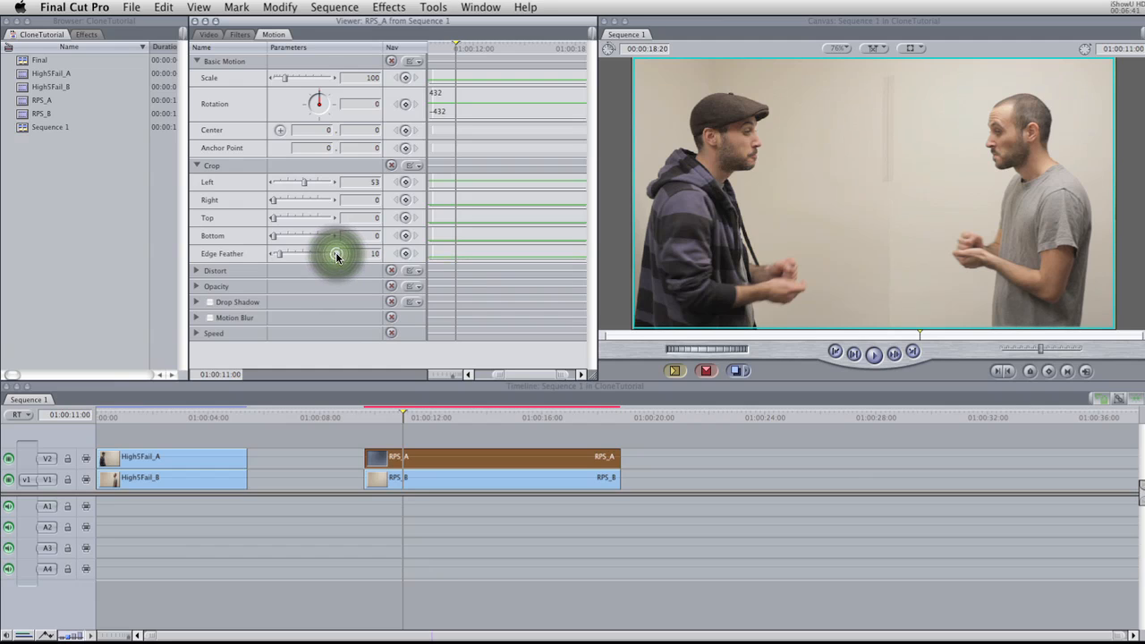
pyautogui.moveTo(336, 257); pyautogui.dragTo(337, 257)
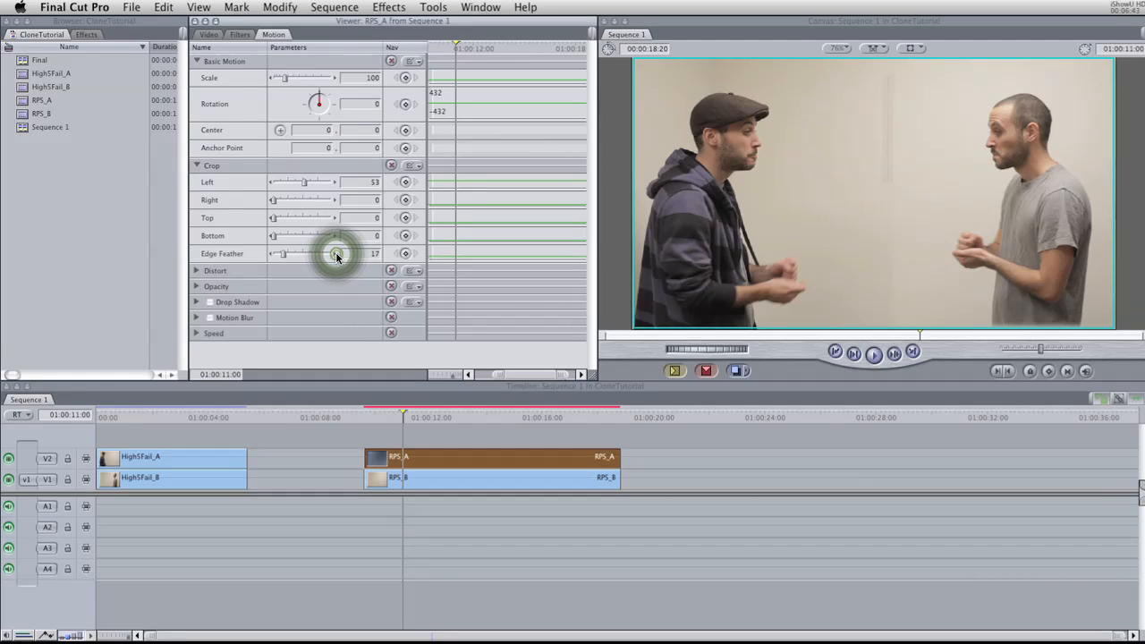
# Step: Render the RPS section and play it through from 01:00:09:15
pyautogui.moveTo(402, 416); pyautogui.dragTo(369, 417)
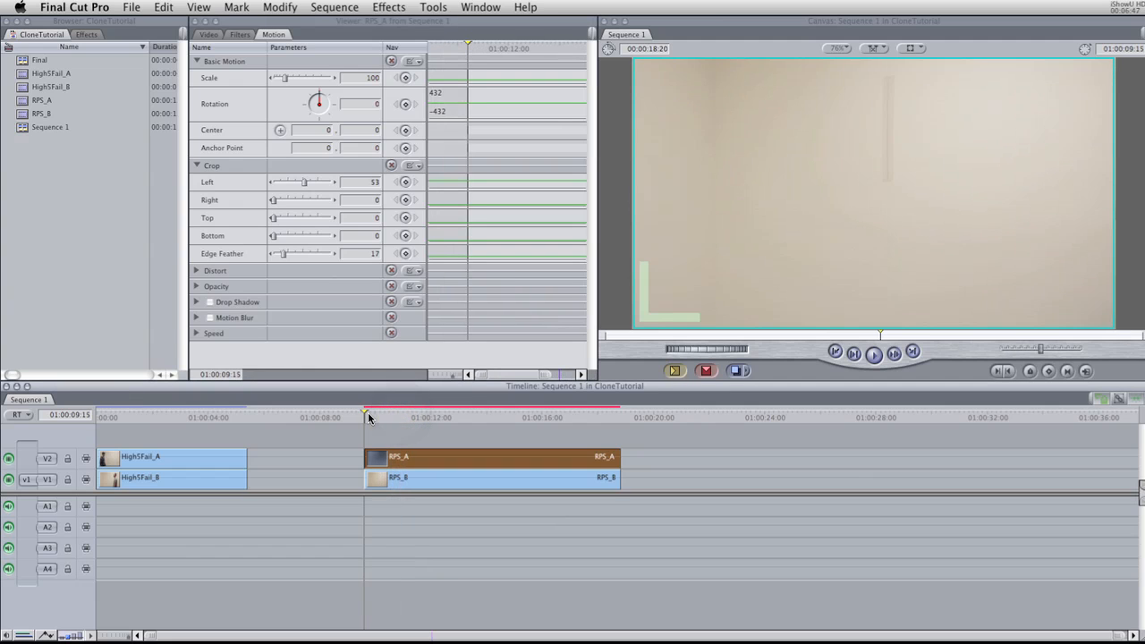
pyautogui.hotkey('alt', 'r')
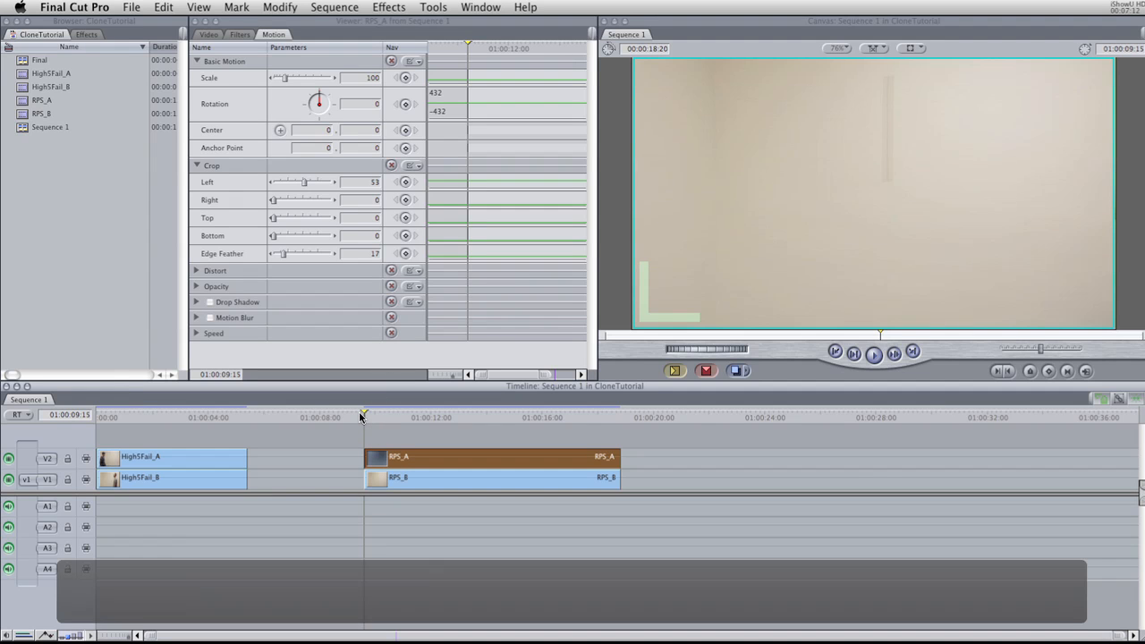
pyautogui.press('space')
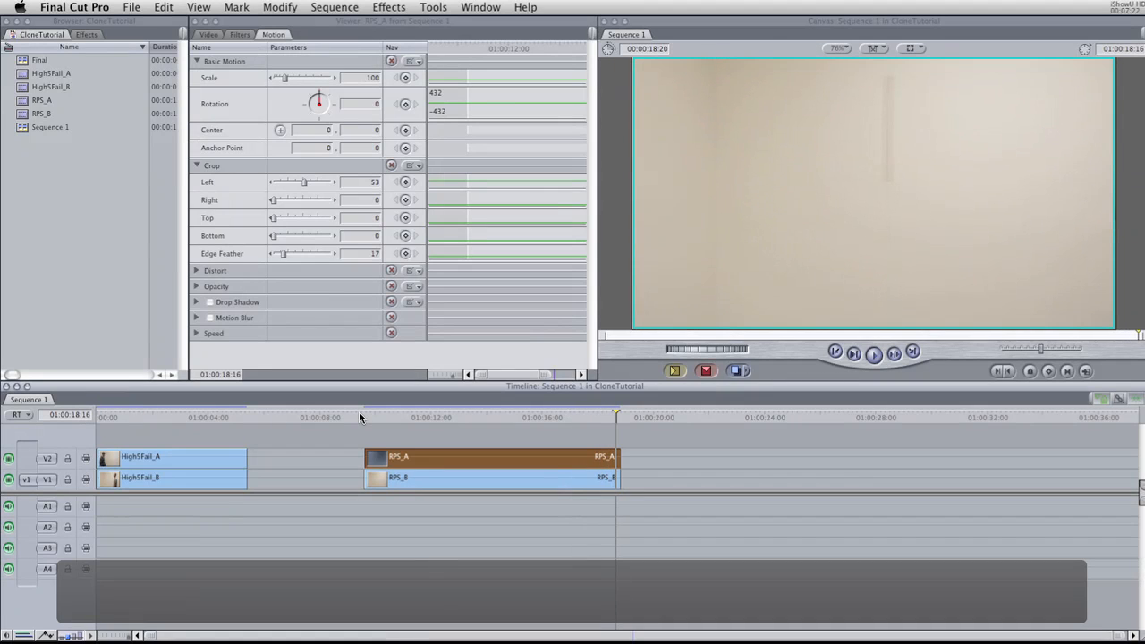
# Step: Scrub through the RPS composite to examine both actors' positions and eyelines, and replay it from near its start
pyautogui.click(368, 414)
pyautogui.moveTo(368, 414); pyautogui.dragTo(404, 414)
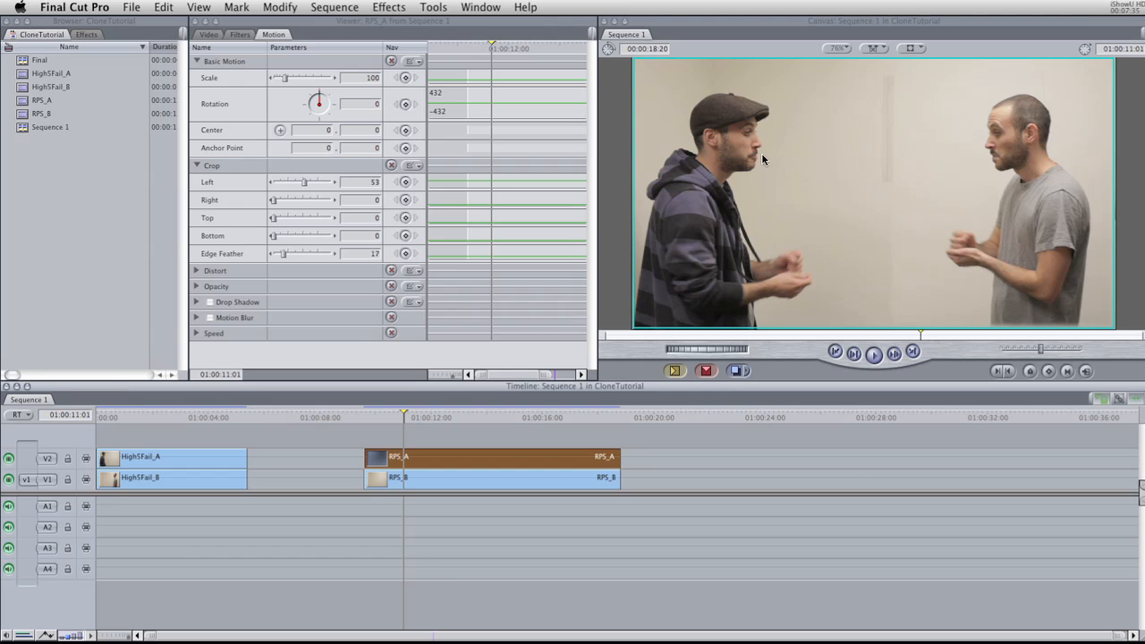
pyautogui.click(427, 414)
pyautogui.moveTo(426, 414); pyautogui.dragTo(438, 414)
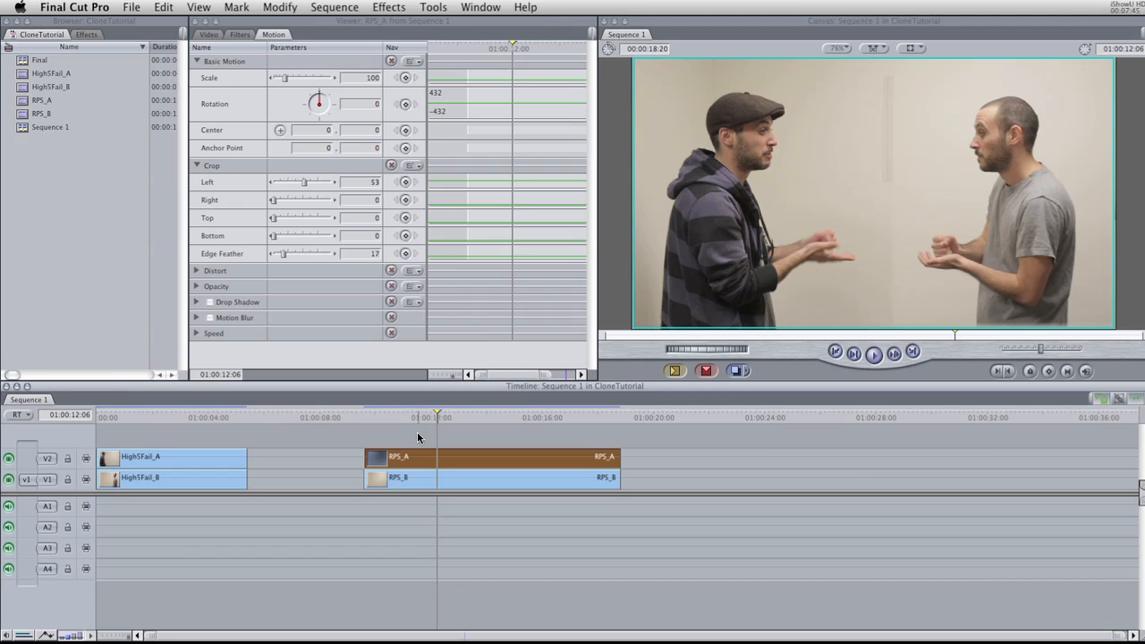
pyautogui.click(445, 415)
pyautogui.moveTo(445, 415); pyautogui.dragTo(518, 415)
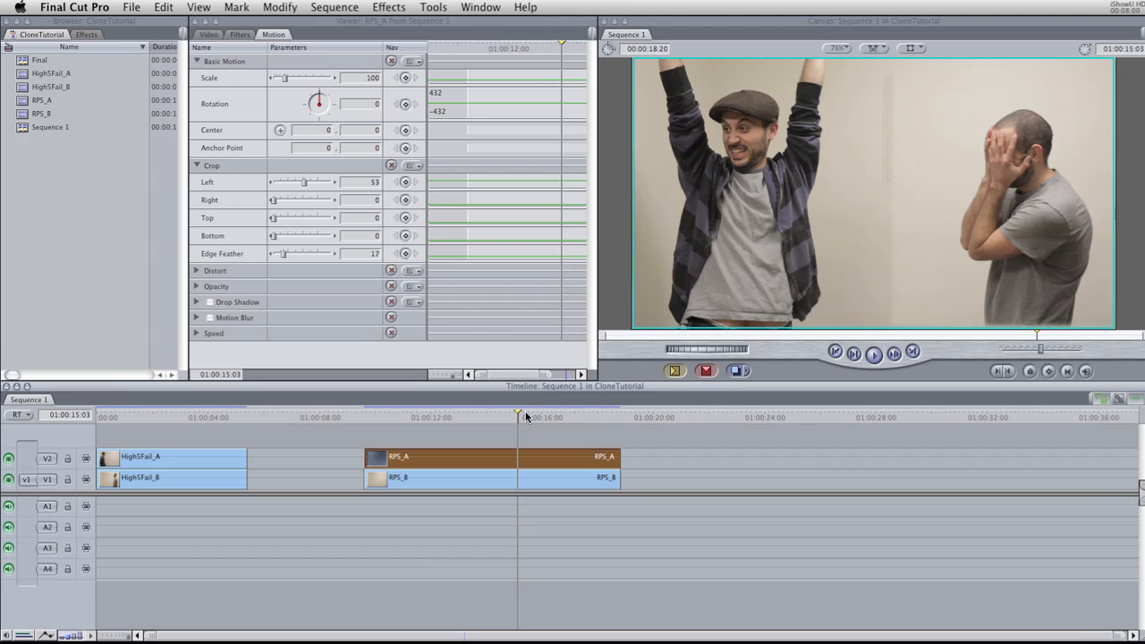
pyautogui.moveTo(522, 417); pyautogui.dragTo(374, 418)
pyautogui.press('space')
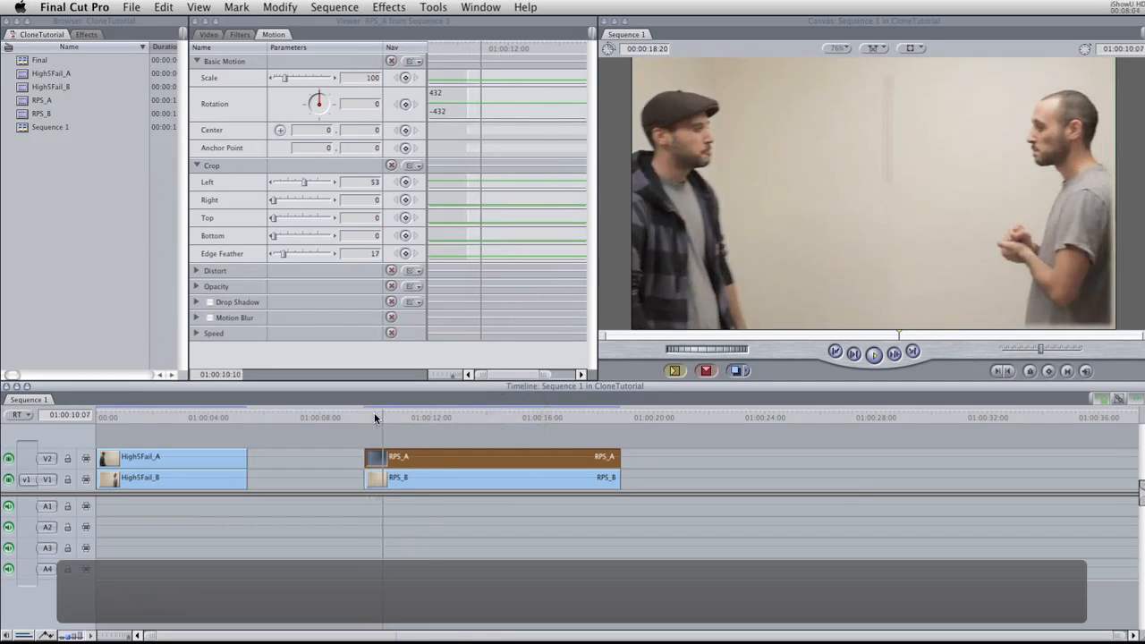